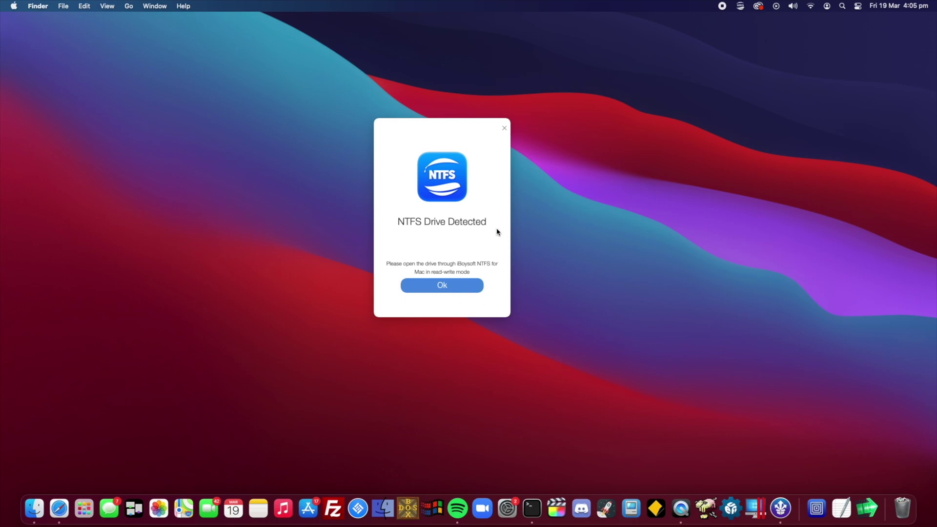
- Dismiss the 'NTFS Drive Detected' notice from iBoysoft NTFS for Mac
left_click(450, 286)
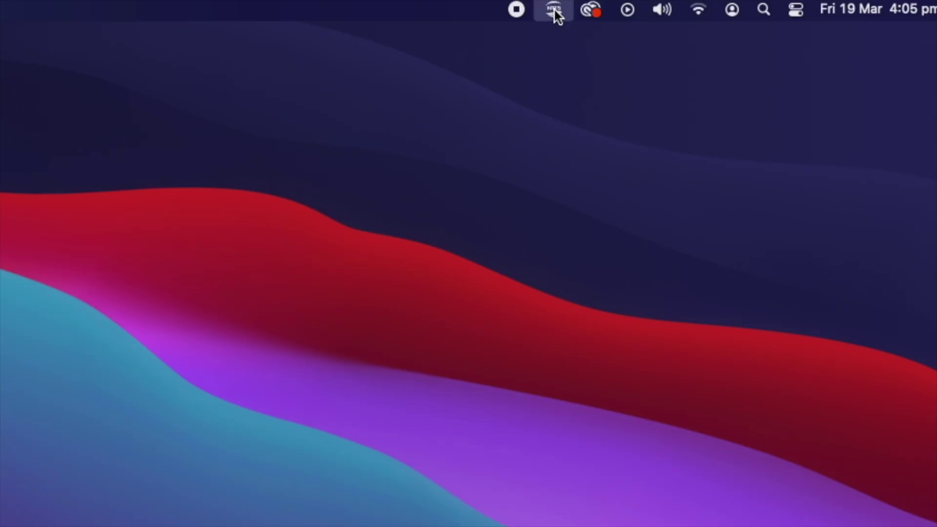
- Open the Untitled 119.82 GB drive in read-write mode from the NTFS menu-bar icon
left_click(741, 6)
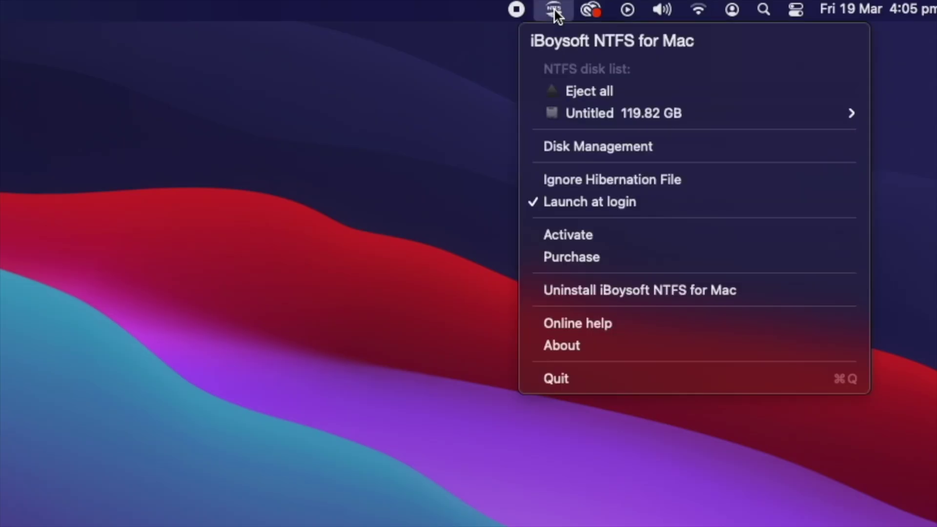
mouse_move(572, 114)
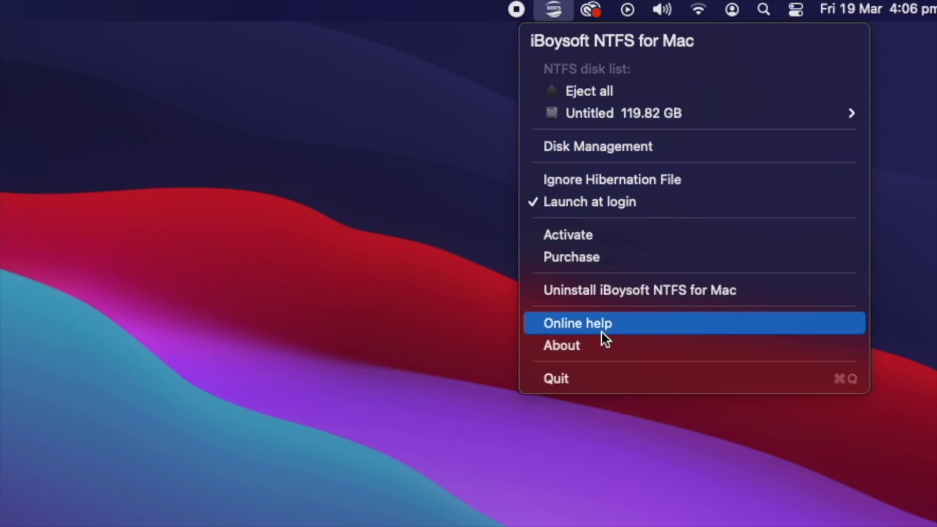
mouse_move(690, 118)
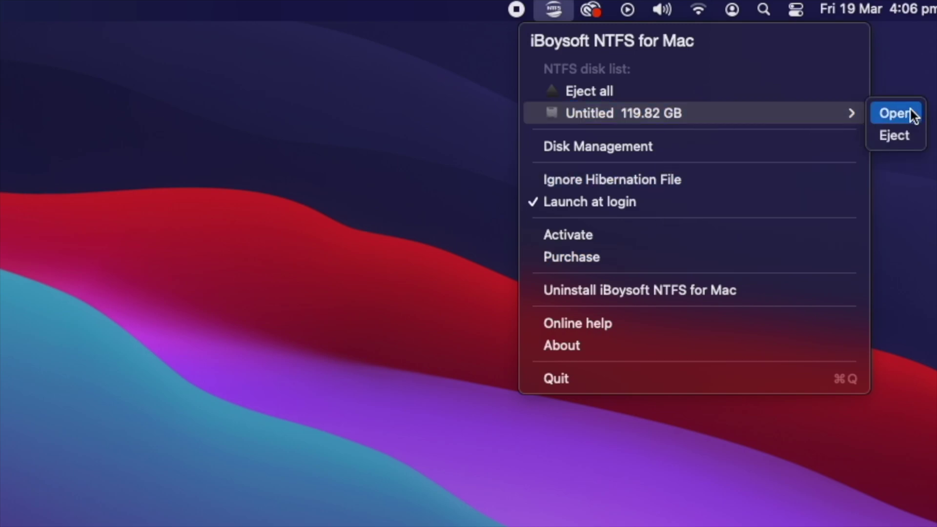
left_click(896, 114)
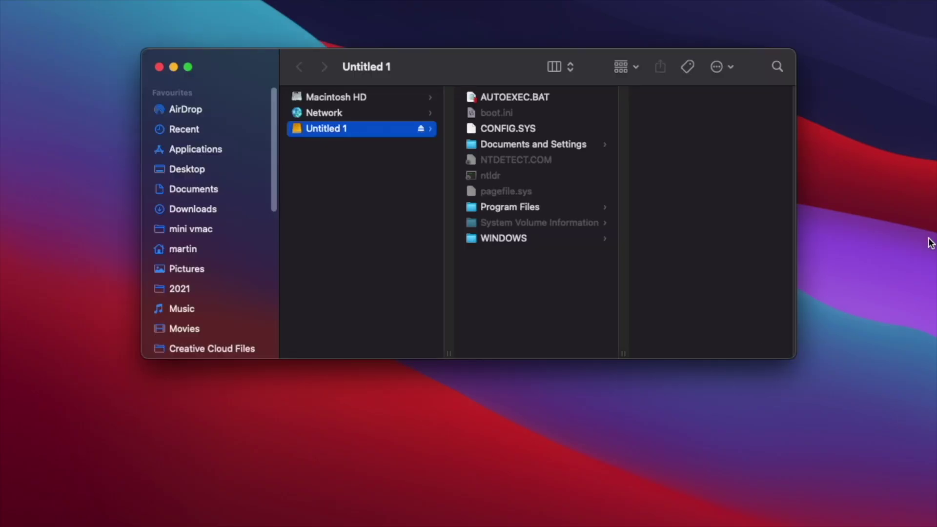
- Switch the drive window to icon view and look over the root files
left_click_drag(462, 58, 434, 71)
left_click(526, 79)
left_click(540, 54)
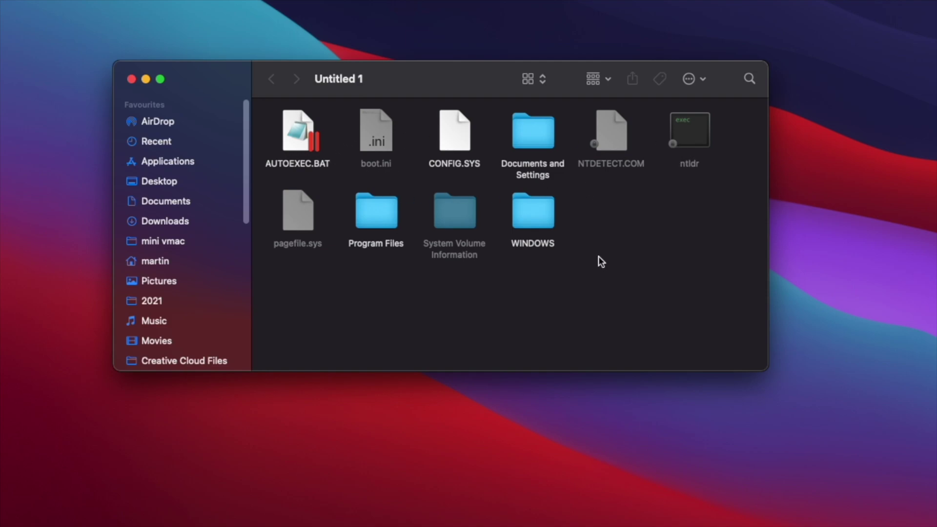
left_click(298, 141)
left_click(703, 144)
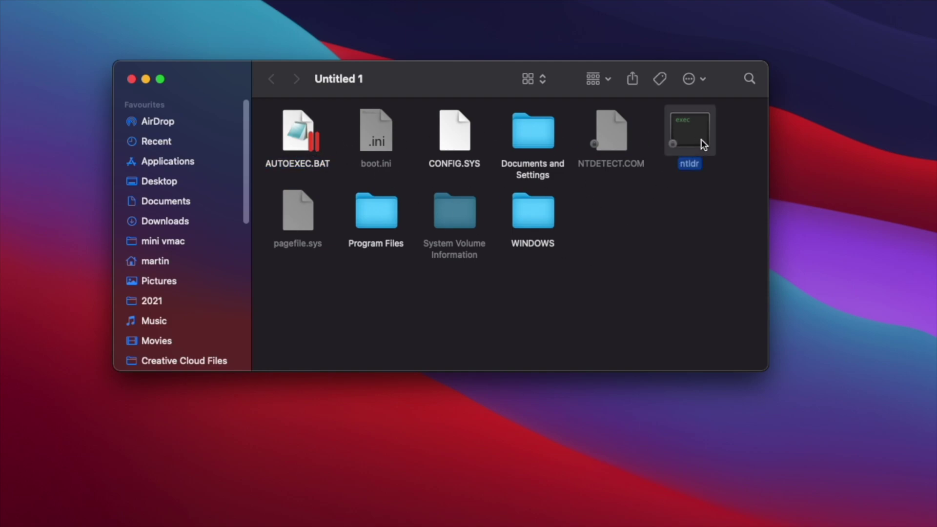
left_click(615, 133)
left_click(695, 133)
- Drill into Documents and Settings, then Administrator, then Desktop
left_click(533, 134)
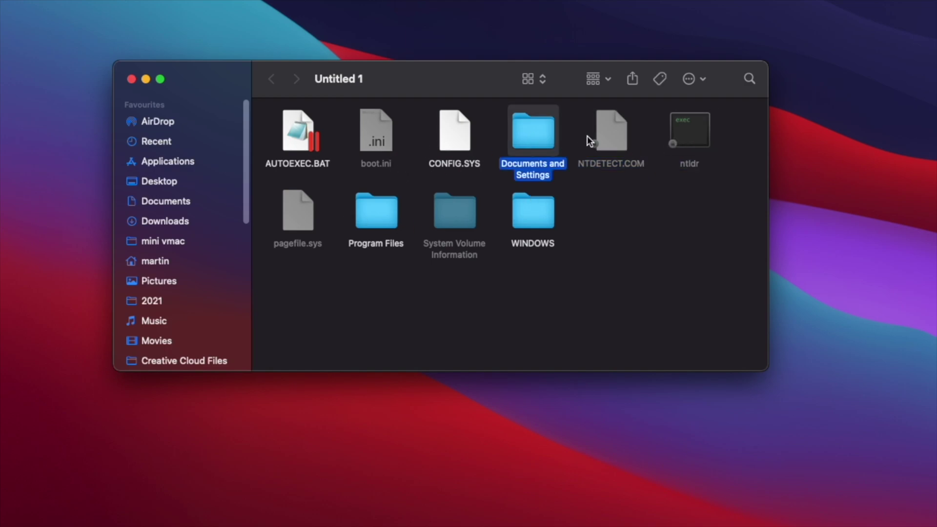
key("super+Down")
left_click(289, 135)
key("super+Down")
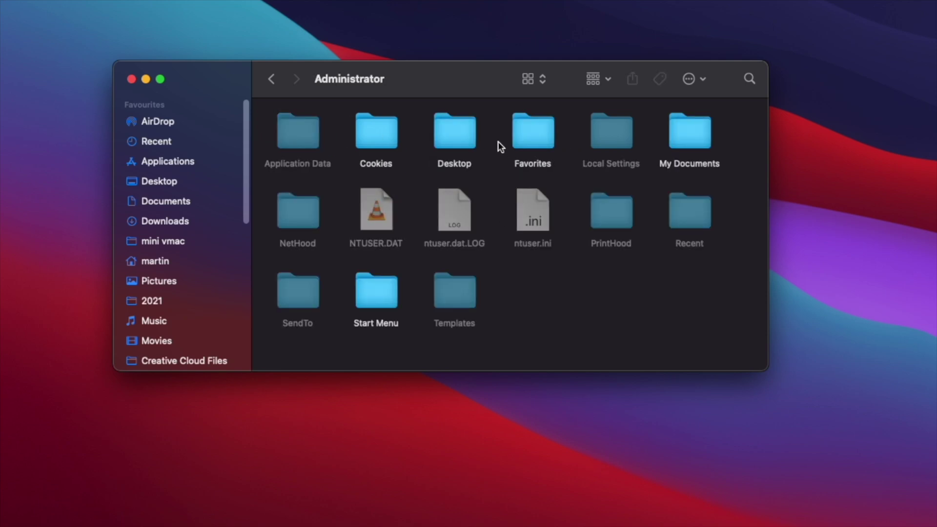
left_click(456, 136)
key("super+Down")
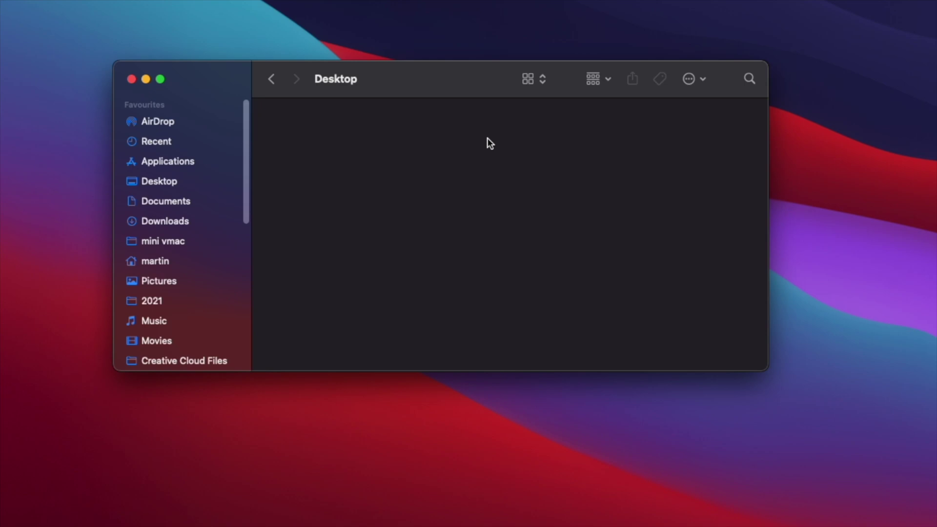
- Create a new folder and name it 'Test Folder', correcting the capitalisation typo
key("super+shift+n")
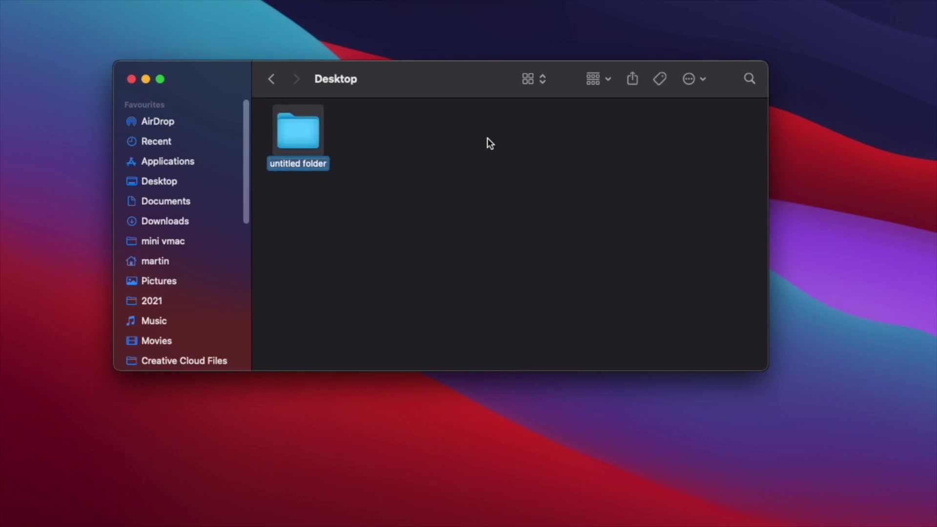
type("Test FOlder")
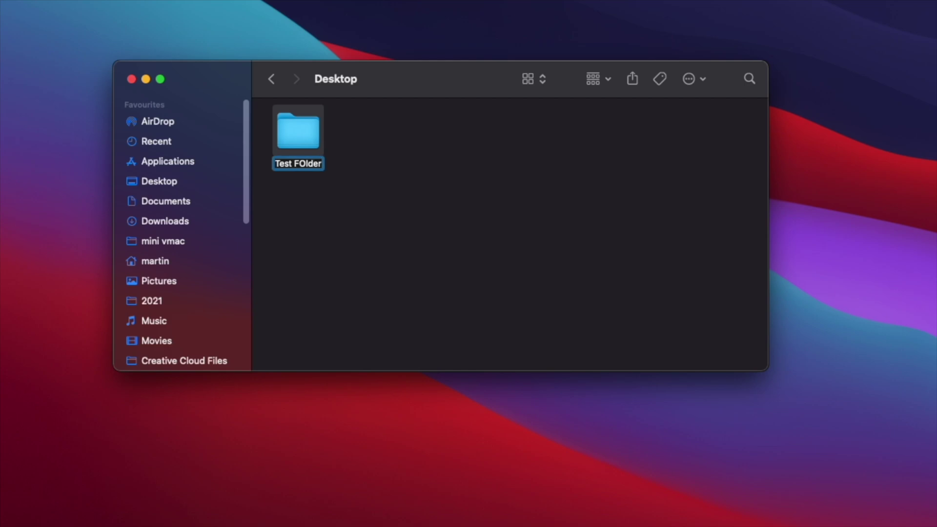
key("Return")
left_click(302, 166)
key("BackSpace")
type("o")
key("Return")
left_click(380, 152)
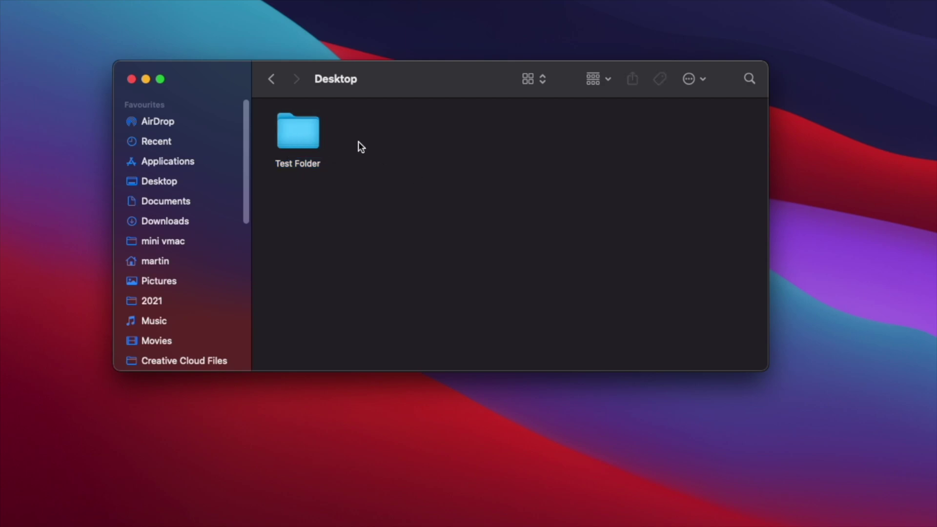
- Move Test Folder to the Bin and go back to Documents and Settings
left_click(316, 135)
right_click(304, 138)
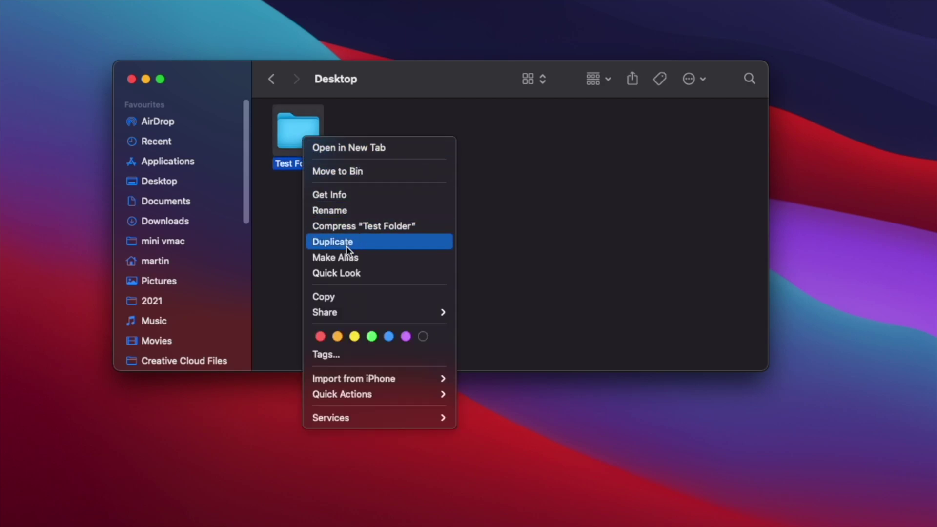
left_click(351, 170)
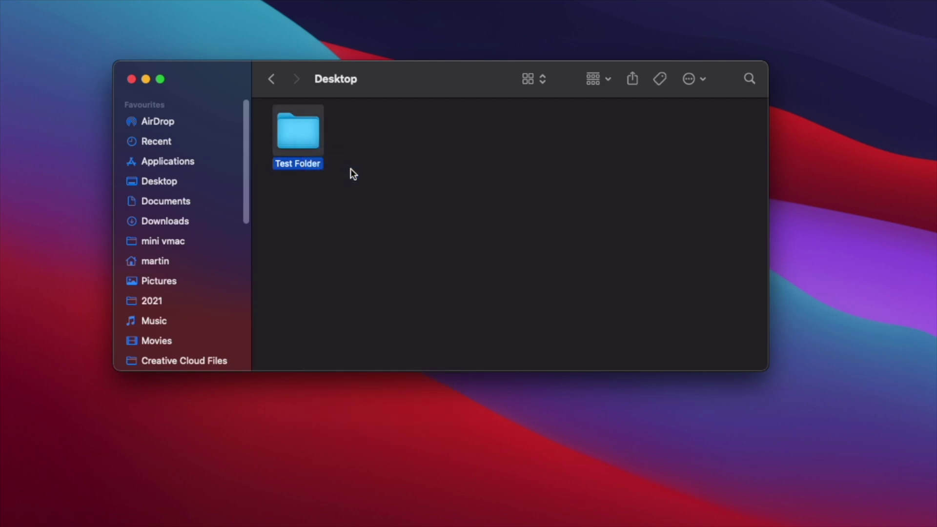
left_click(271, 80)
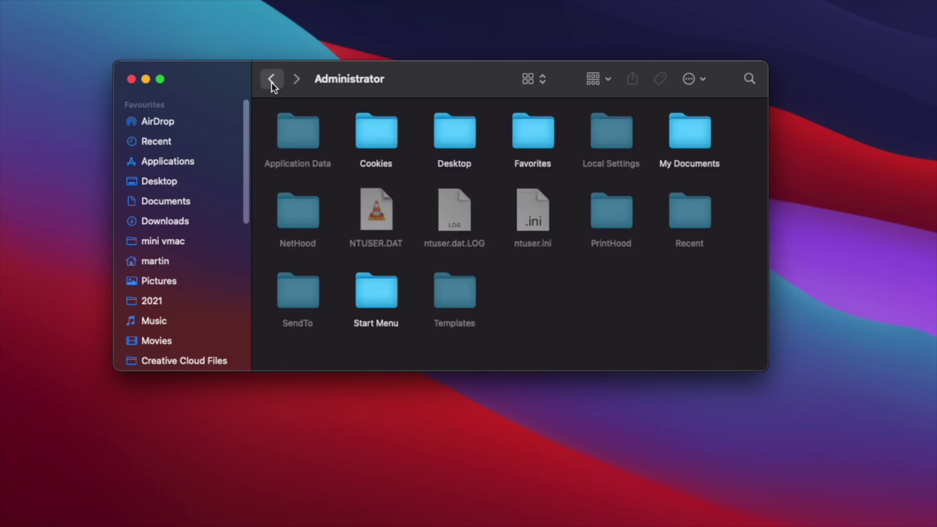
left_click(271, 81)
- Return to the drive root and open WINDOWS, then system32
left_click(272, 81)
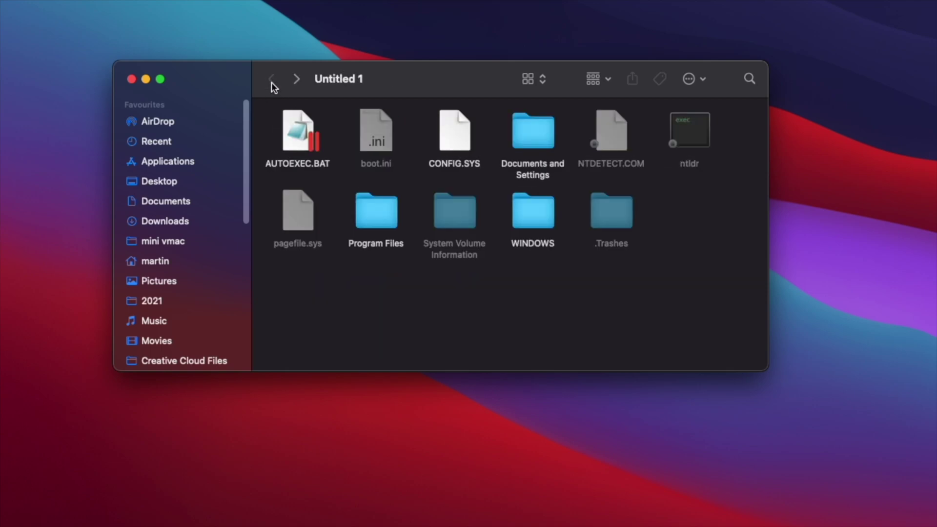
double_click(537, 210)
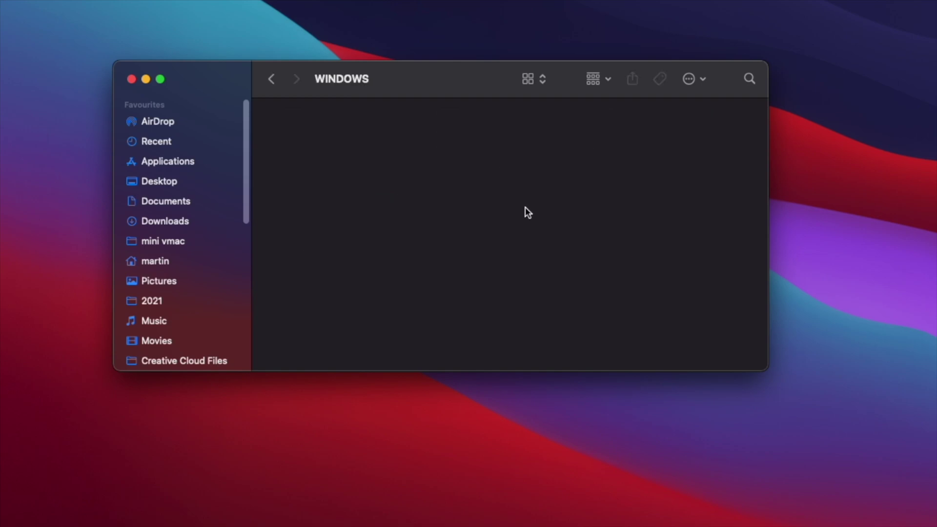
left_click_drag(614, 142, 465, 297)
left_click_drag(763, 126, 765, 286)
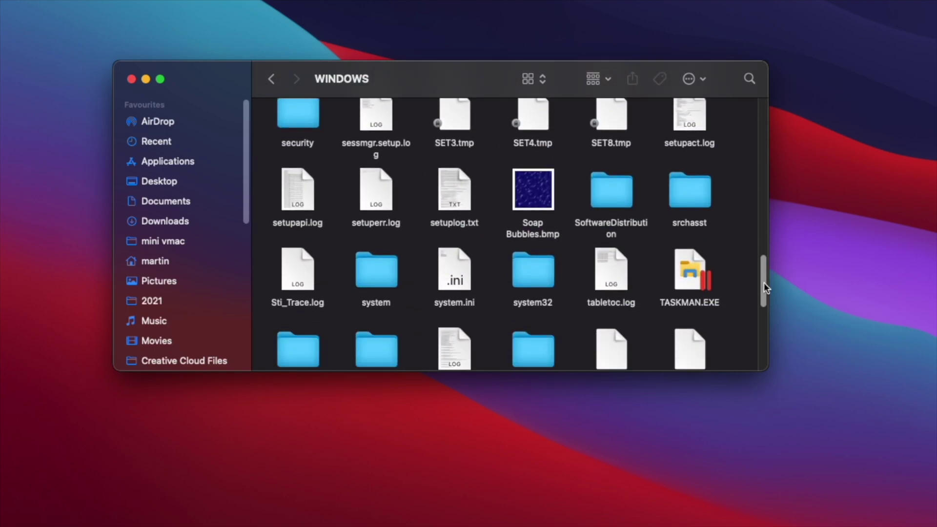
double_click(534, 272)
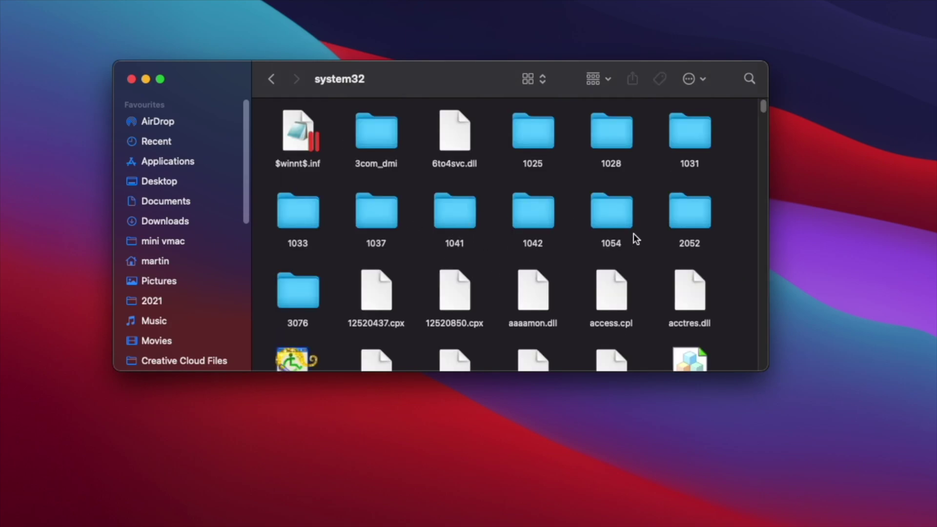
- Jump to the oobe folder by typing its name, open it, and select setup
left_click_drag(763, 106, 765, 139)
left_click(523, 236)
type("oobe")
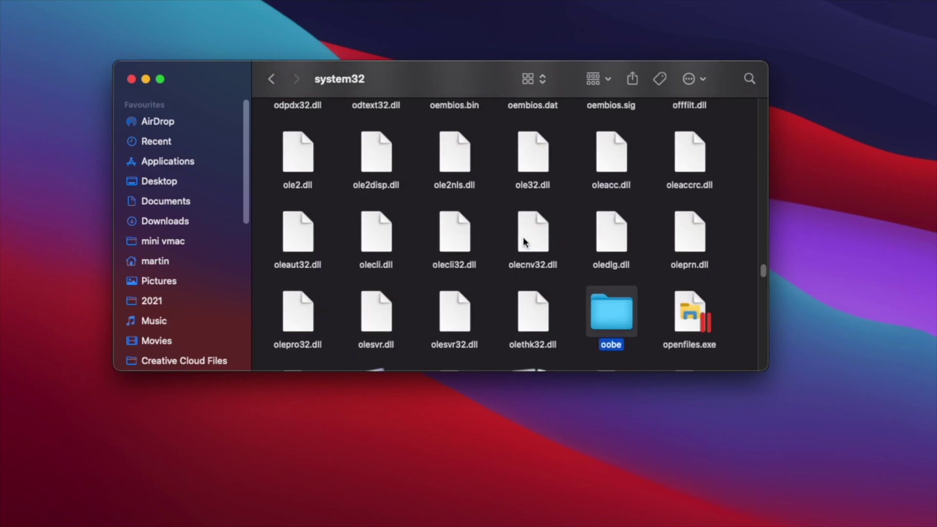
double_click(604, 309)
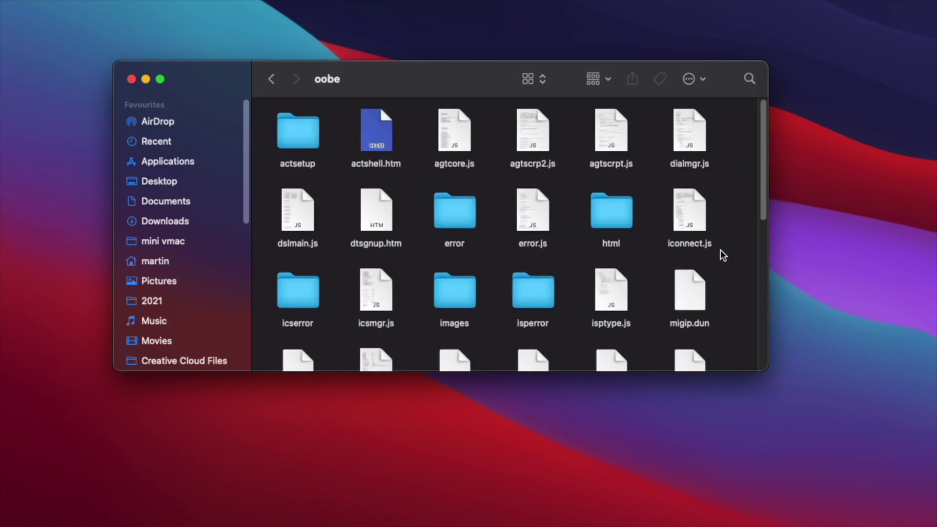
left_click_drag(765, 194, 793, 358)
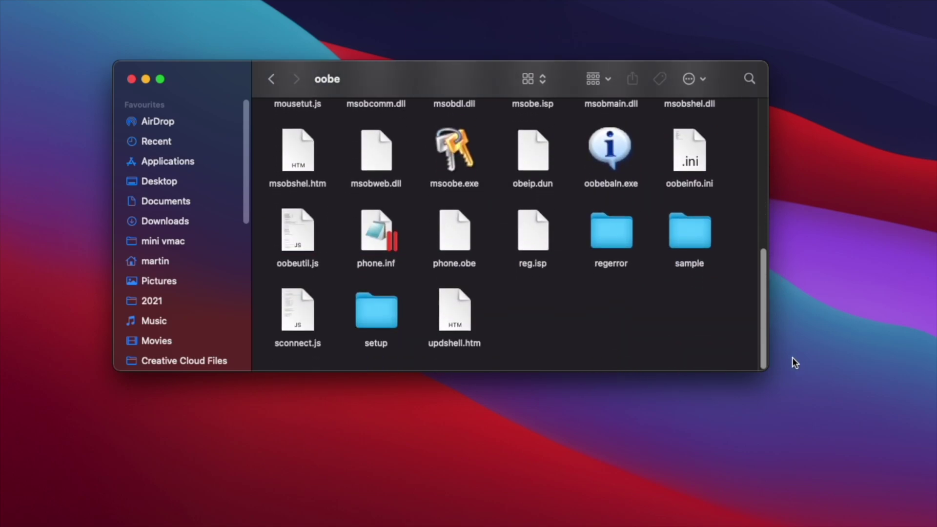
left_click(371, 307)
- Browse the setup, sample and actsetup folders, returning to oobe after each
double_click(371, 306)
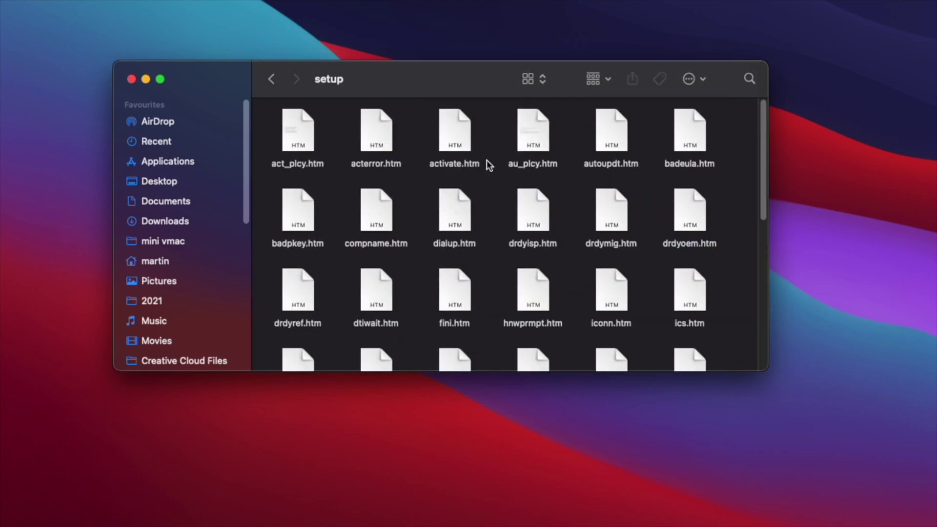
scroll(534, 271, "down", 10)
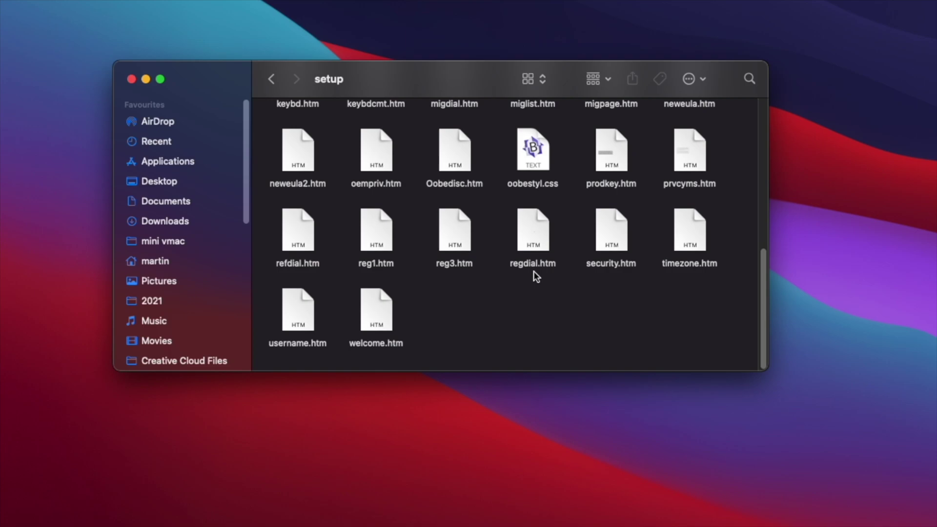
left_click(273, 79)
scroll(526, 256, "up", 10)
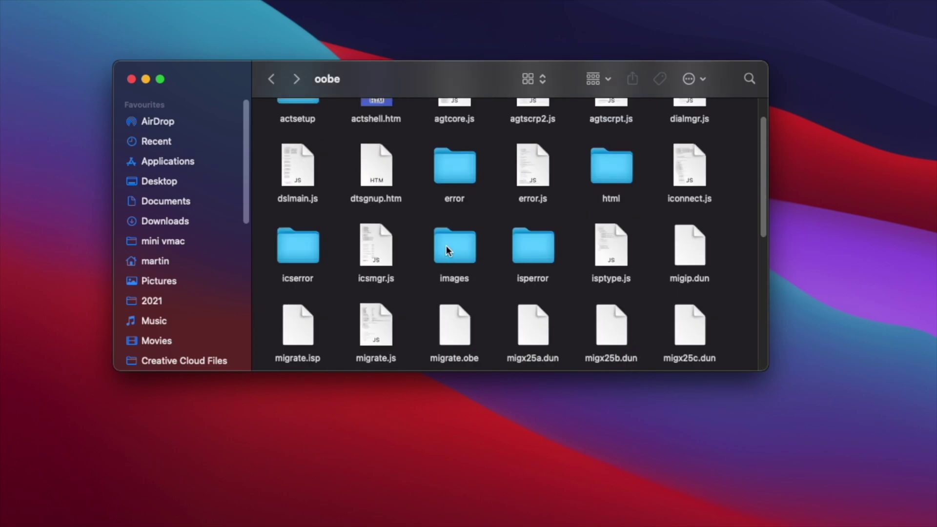
scroll(446, 247, "down", 8)
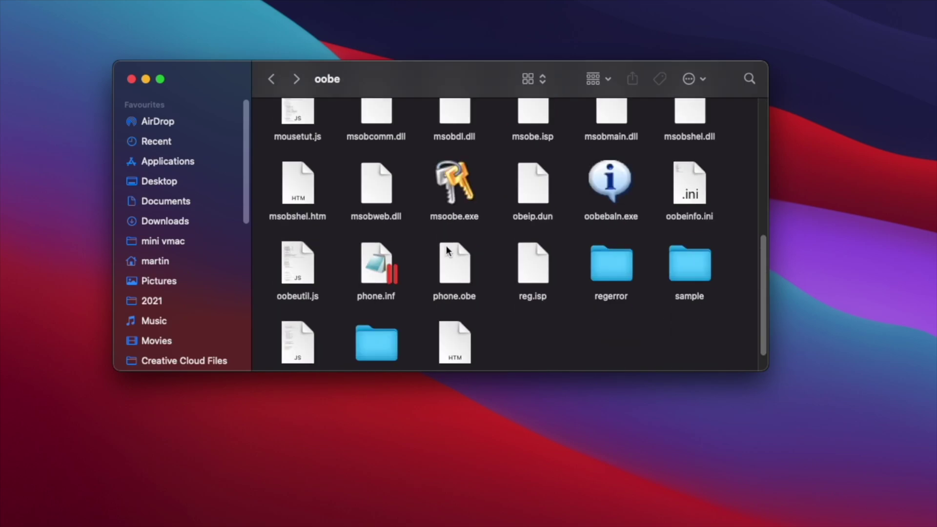
scroll(447, 250, "down", 2)
double_click(704, 222)
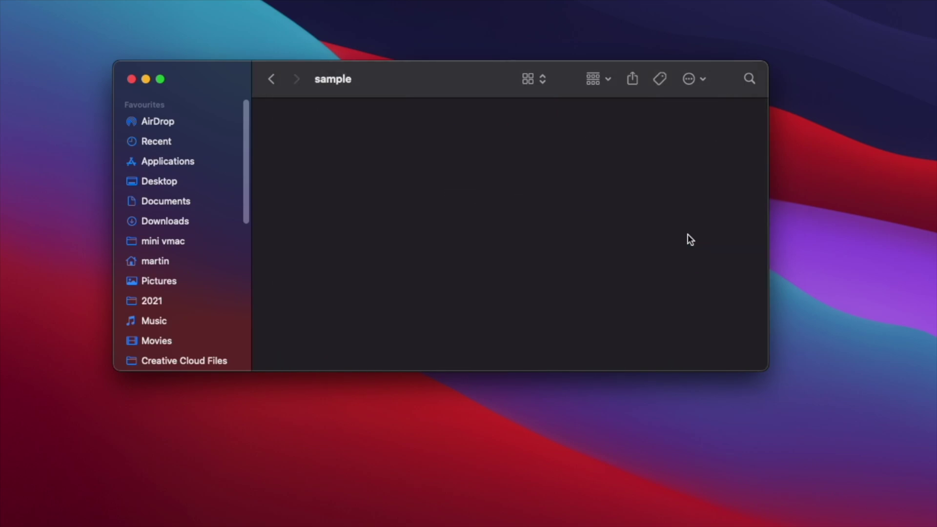
left_click(271, 84)
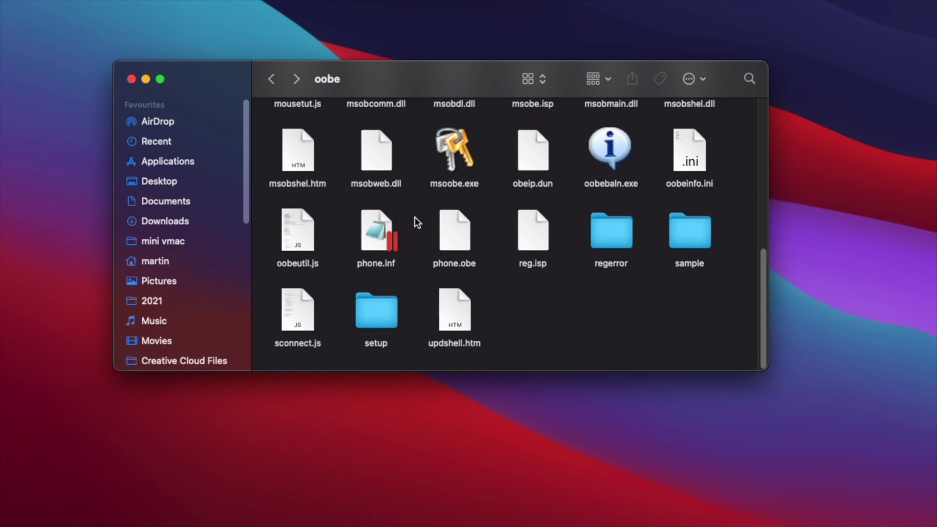
scroll(415, 217, "up", 5)
scroll(369, 171, "up", 3)
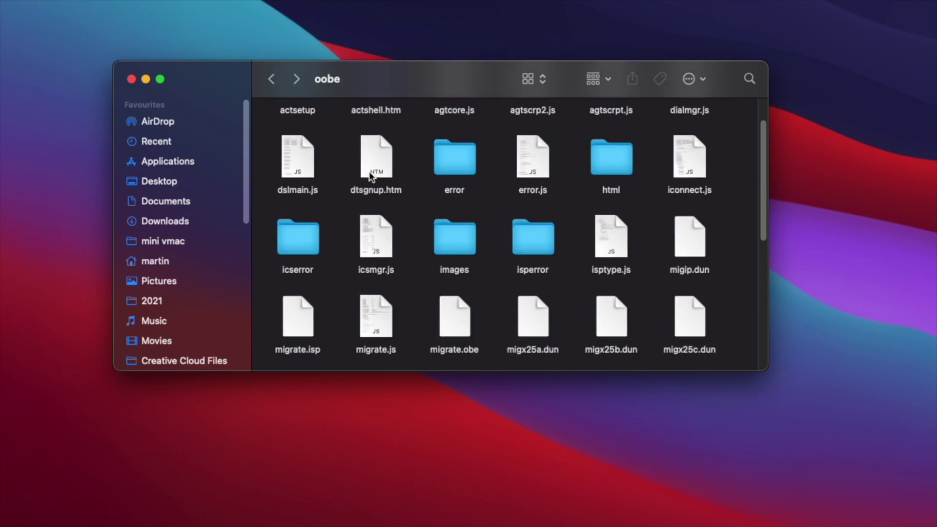
double_click(301, 130)
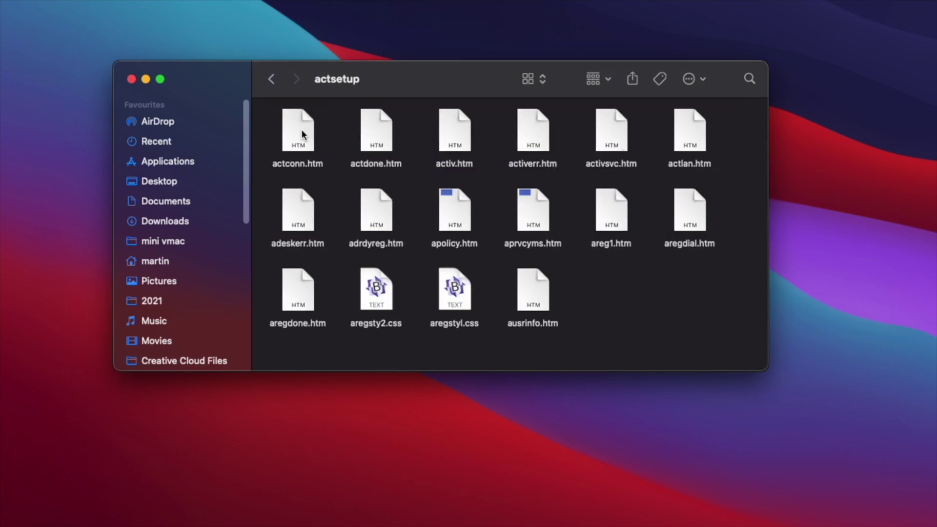
left_click(272, 79)
scroll(430, 285, "down", 5)
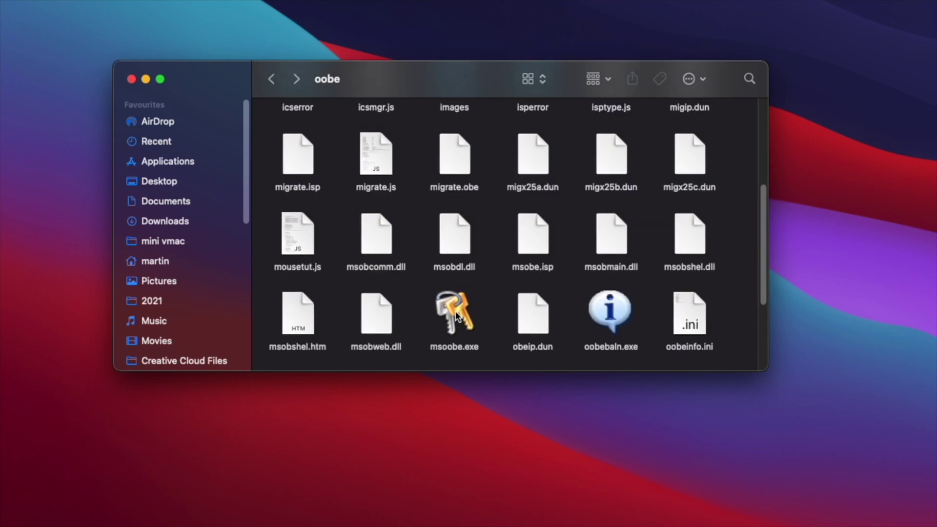
- Rename msoobe.exe to setup.exe
left_click(461, 313)
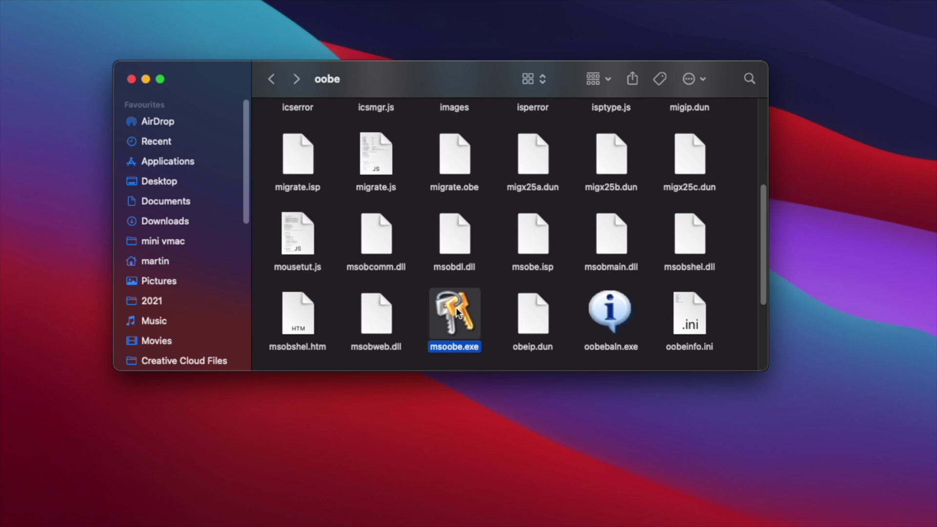
key("Return")
type("setup")
key("Return")
scroll(496, 291, "down", 5)
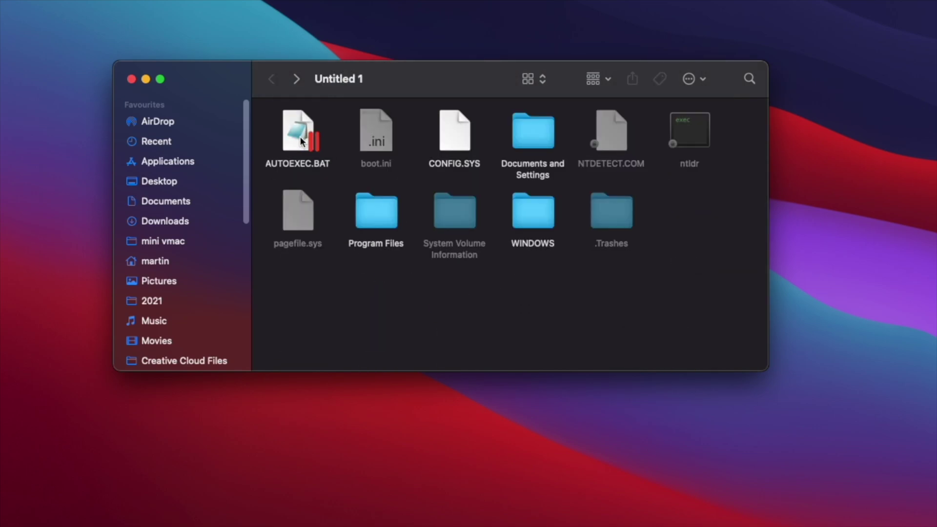
- Make duplicate copies of AUTOEXEC.BAT at the drive root
left_click(301, 141)
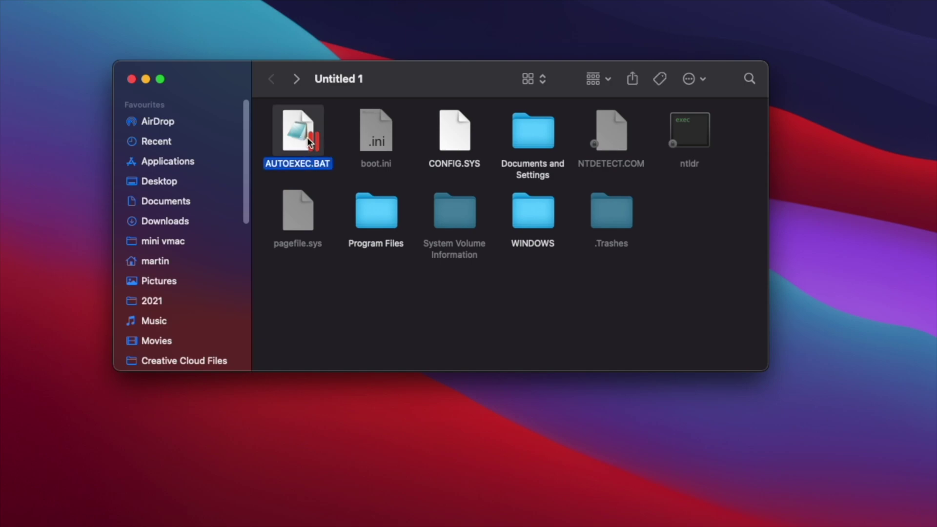
left_click(312, 185)
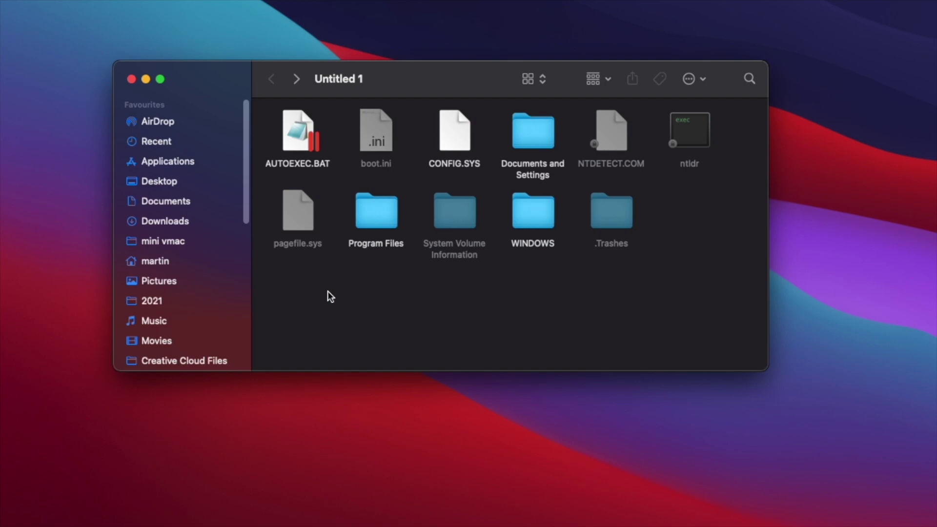
key("super+v")
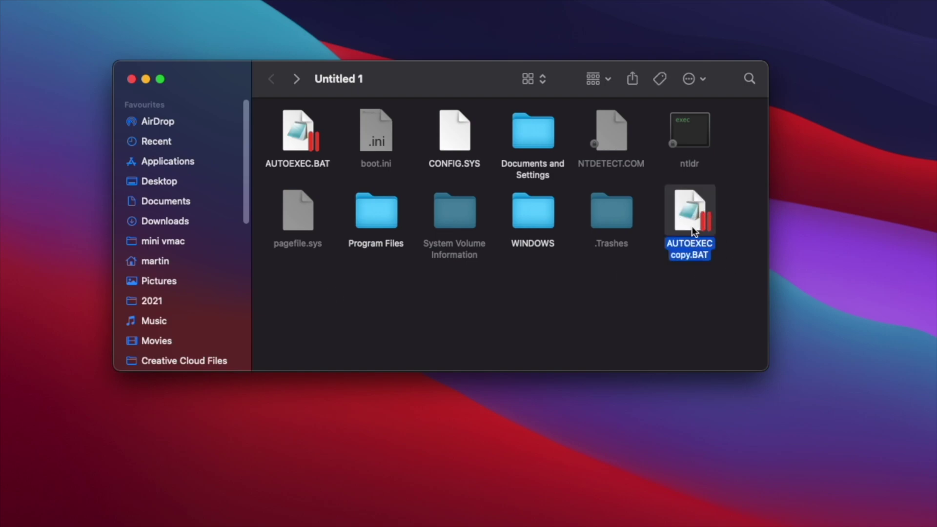
left_click_drag(695, 209, 481, 285)
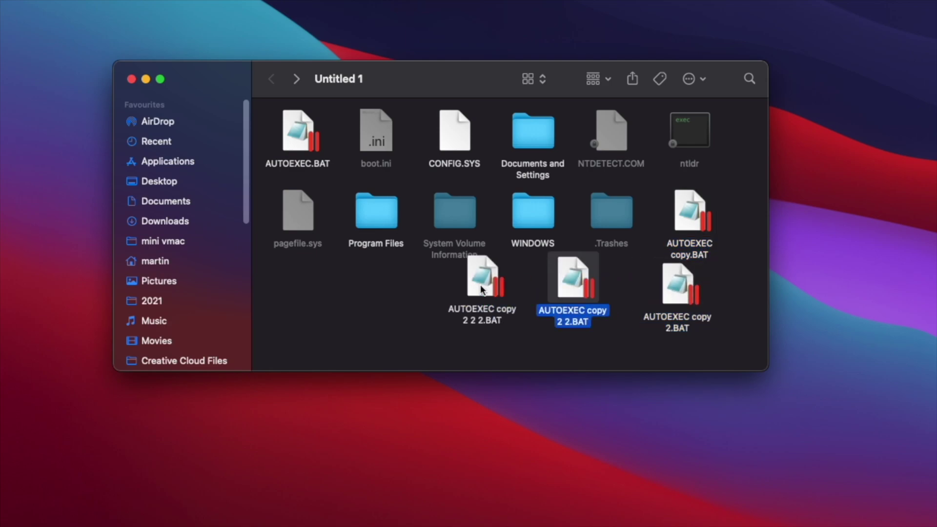
left_click(398, 305)
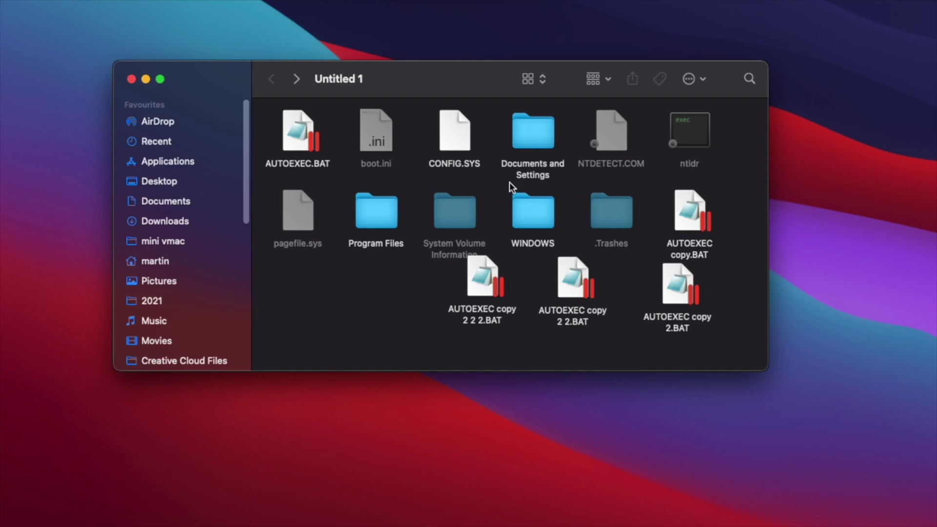
- Open boot.ini with TextEdit
left_click(450, 138)
left_click(377, 139)
right_click(376, 139)
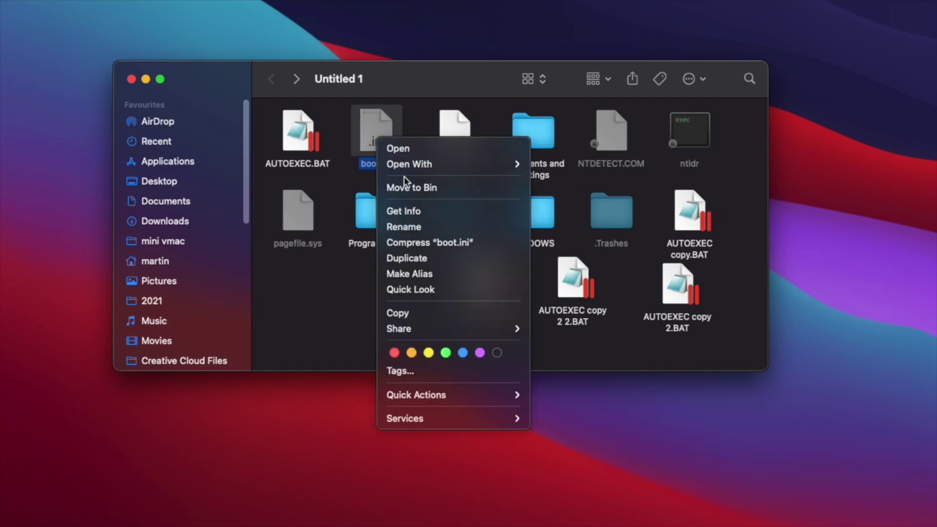
mouse_move(416, 167)
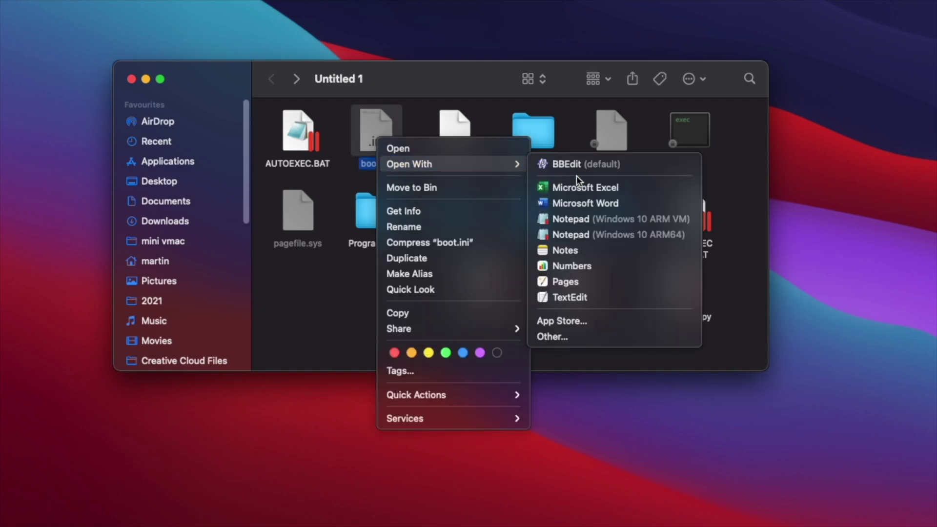
left_click(573, 297)
- Centre the boot.ini window and append '/sos' after fastdetect
left_click_drag(239, 2, 561, 135)
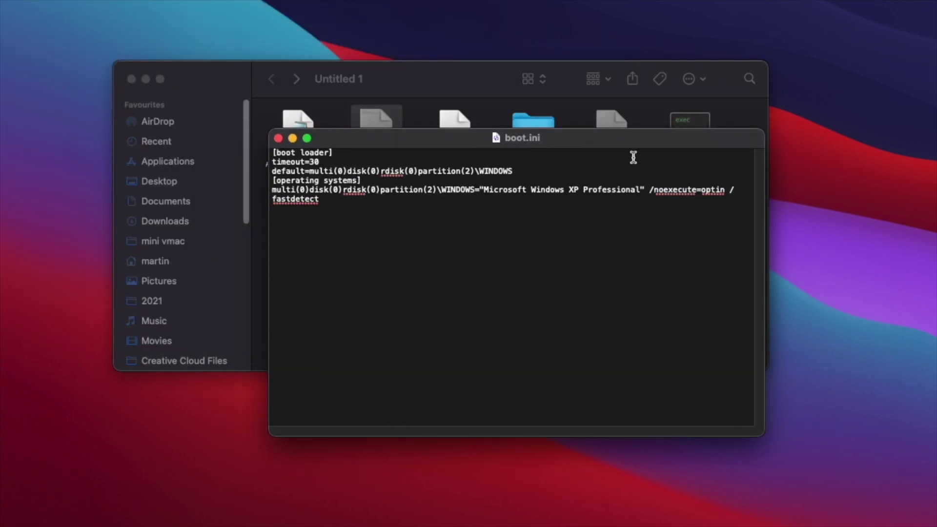
left_click(425, 206)
key("BackSpace")
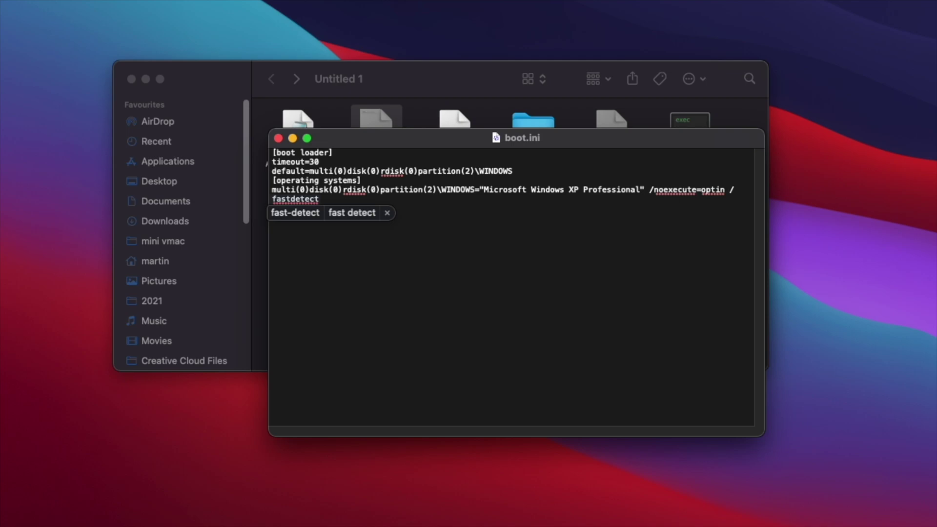
type("/")
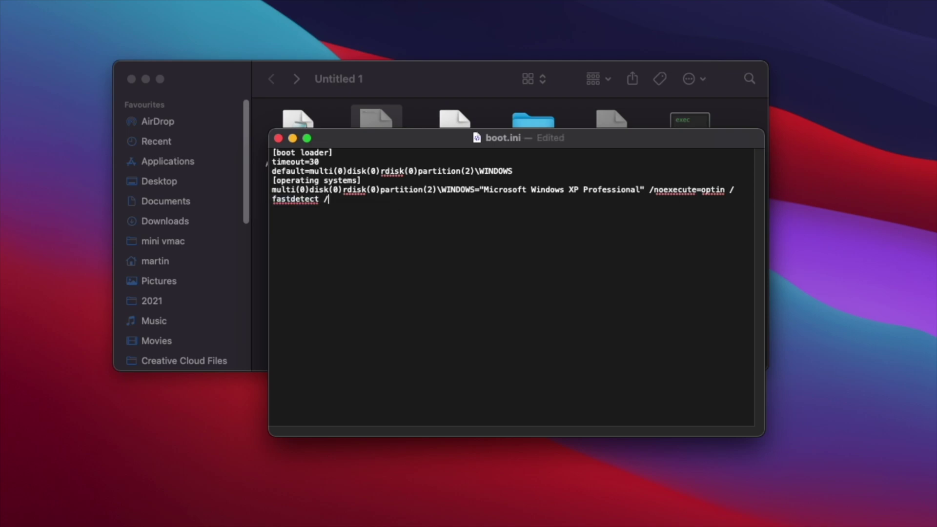
type("sos")
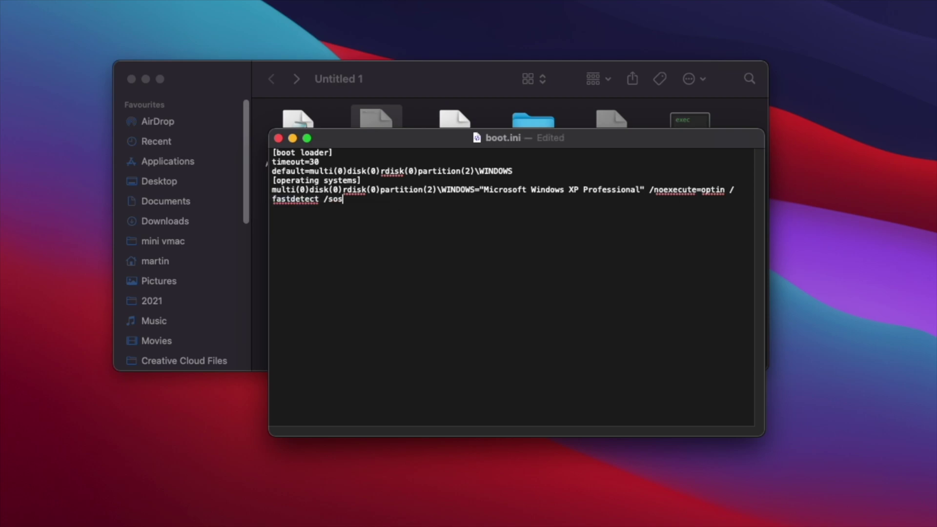